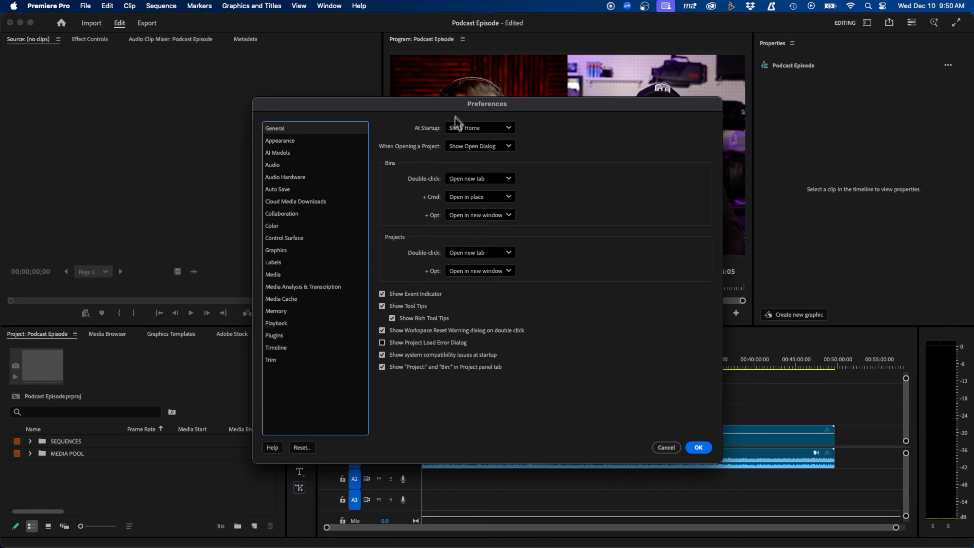
Examine the available startup behaviors and the options for double-clicking bins in the General preferences.
left_click(459, 127)
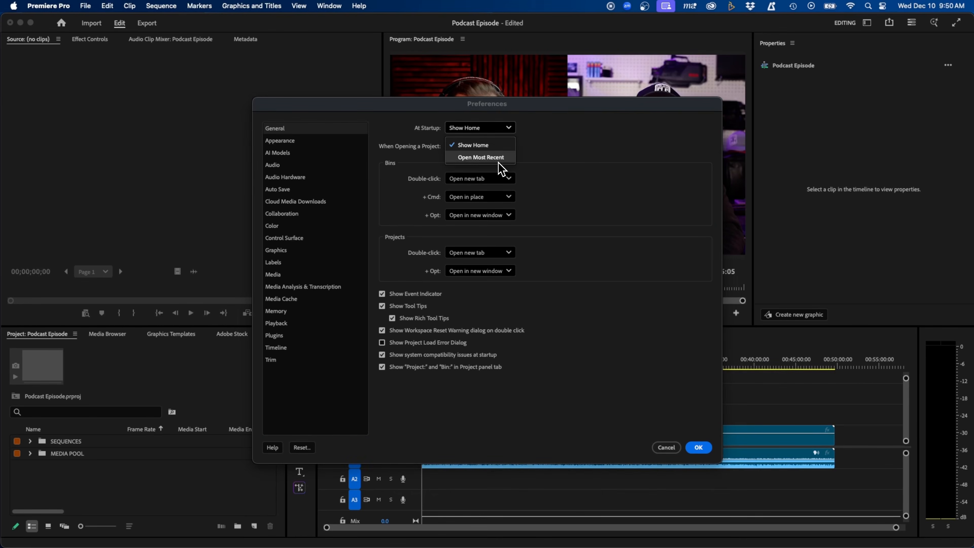
left_click(569, 164)
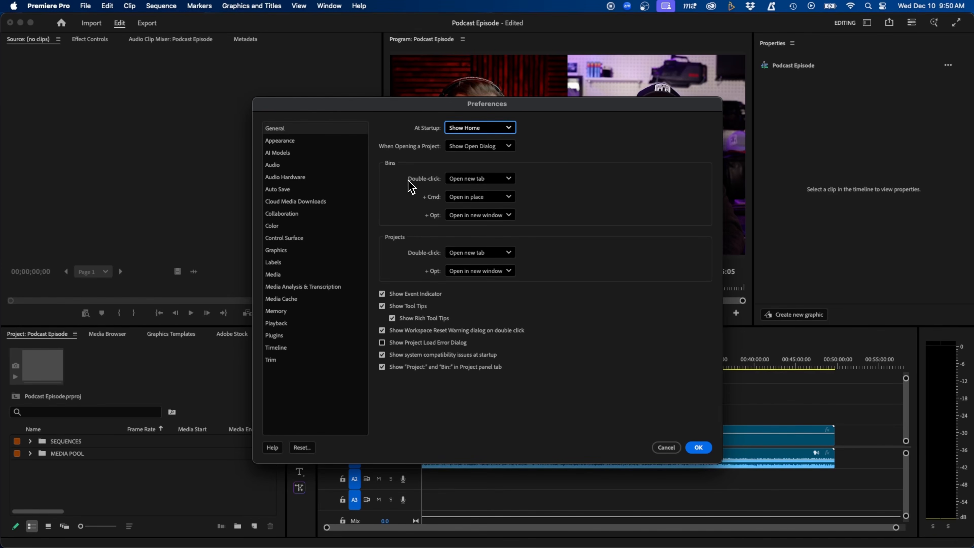
left_click(509, 178)
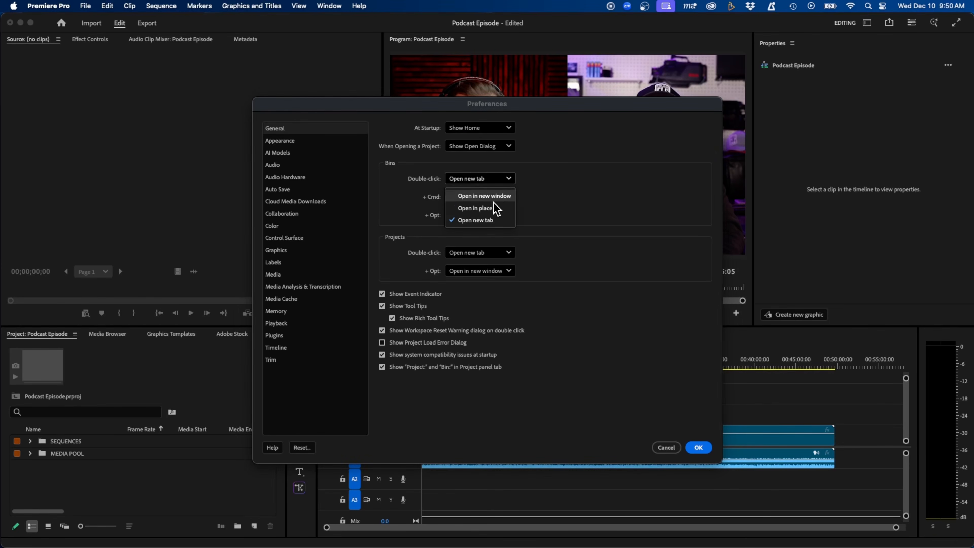
left_click(527, 194)
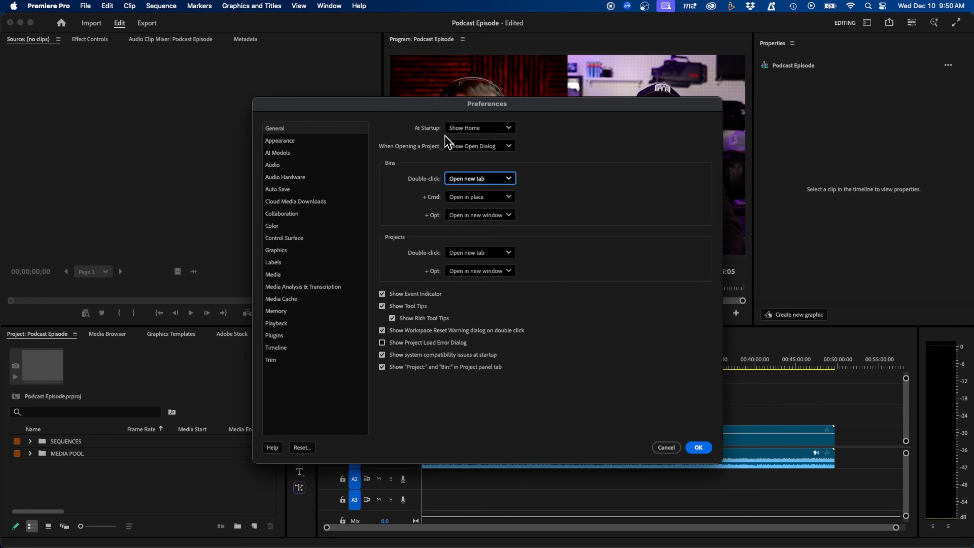
Keep tool tips enabled and turn on the project load error dialog in the General preferences.
left_click(382, 306)
left_click(382, 307)
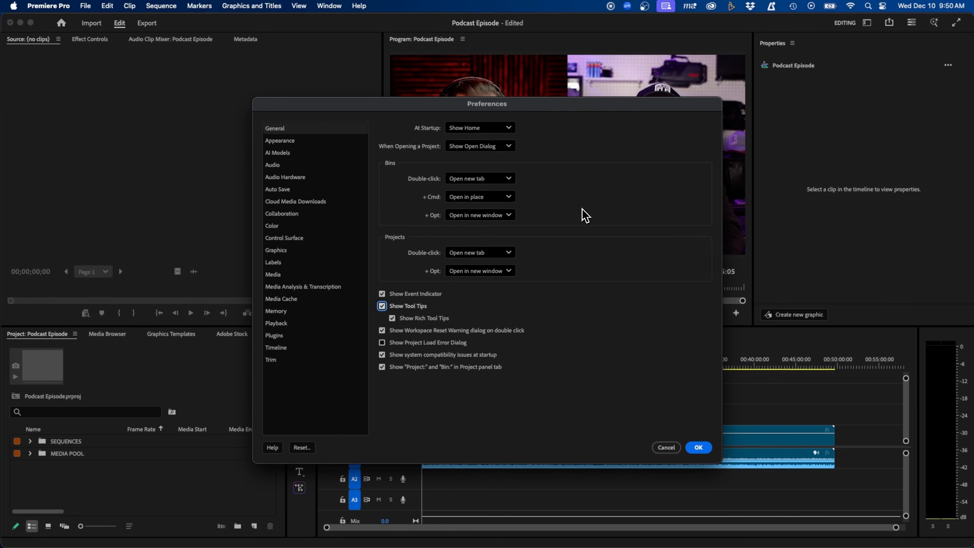
left_click(411, 344)
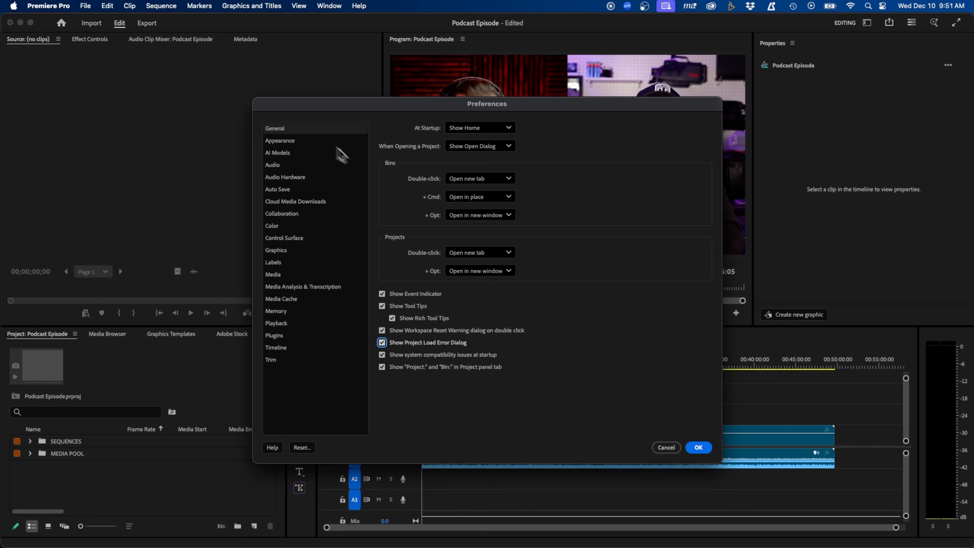
Preview the Light color theme and accessible color contrast in the Appearance preferences, returning to Darkest with the contrast option off.
left_click(310, 140)
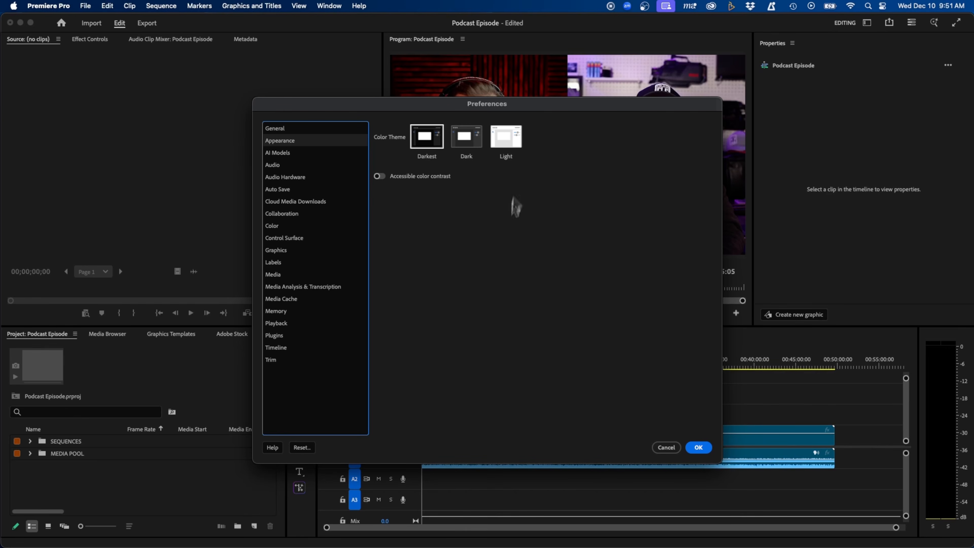
left_click(477, 152)
left_click(511, 148)
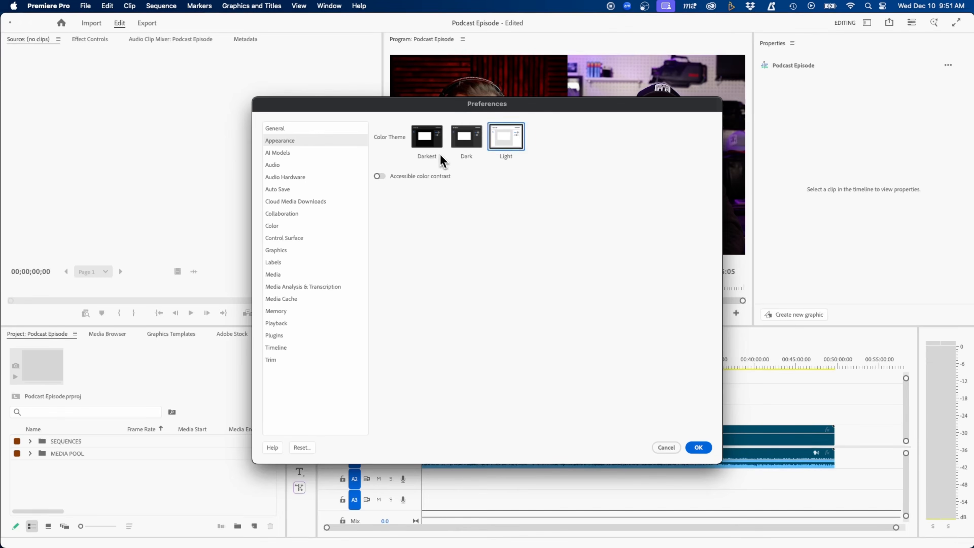
left_click(428, 141)
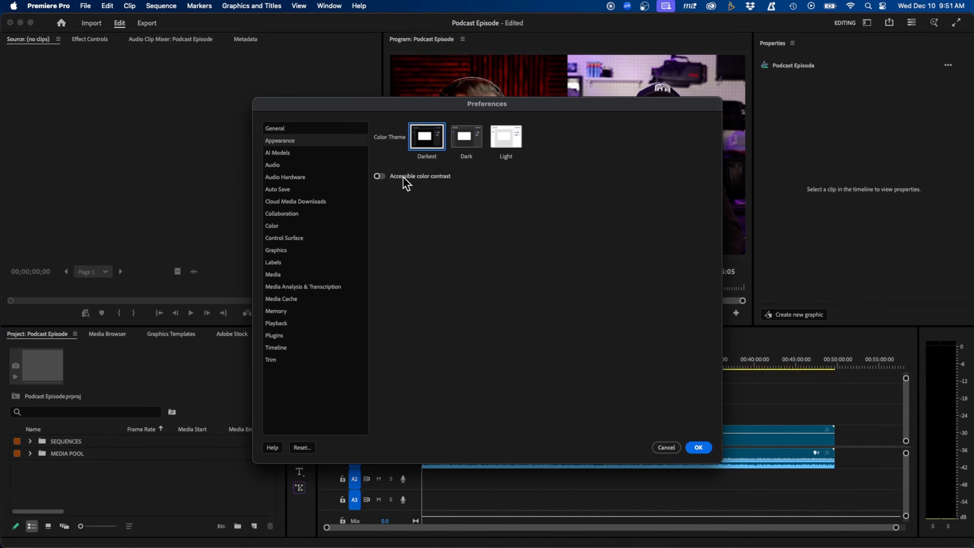
left_click(378, 175)
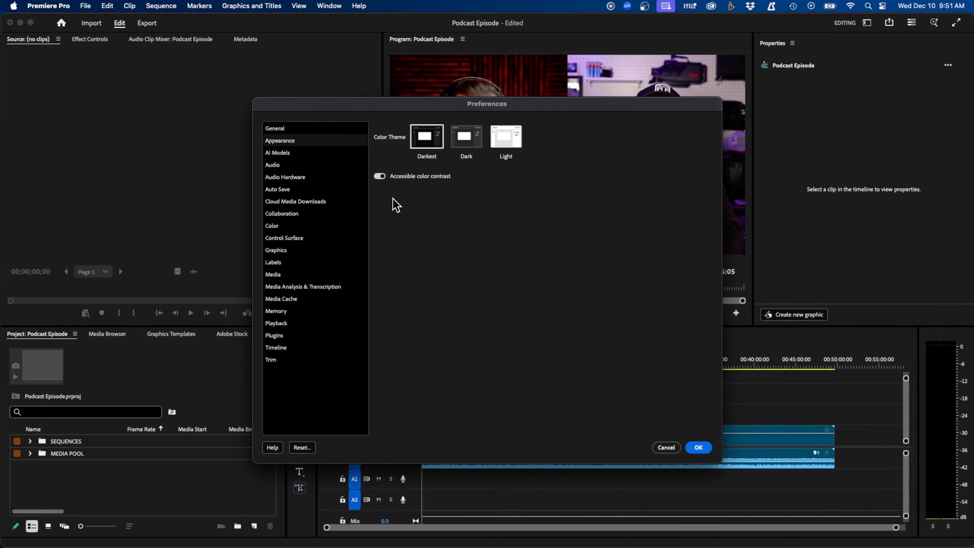
left_click(380, 177)
Enable audio playback while scrubbing in the Source and Program Monitors and keep auto-tagging of timeline audio types on in the Audio preferences.
left_click(322, 153)
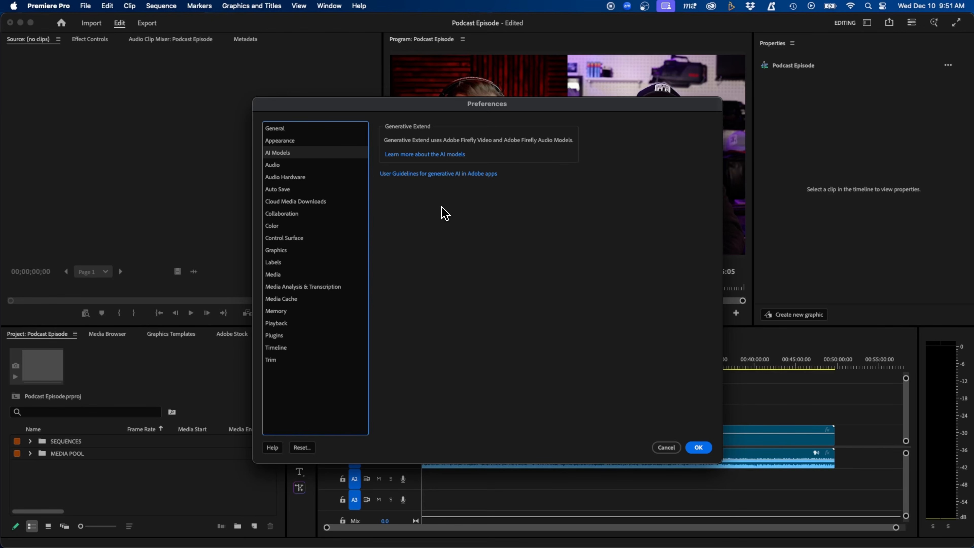
left_click(326, 165)
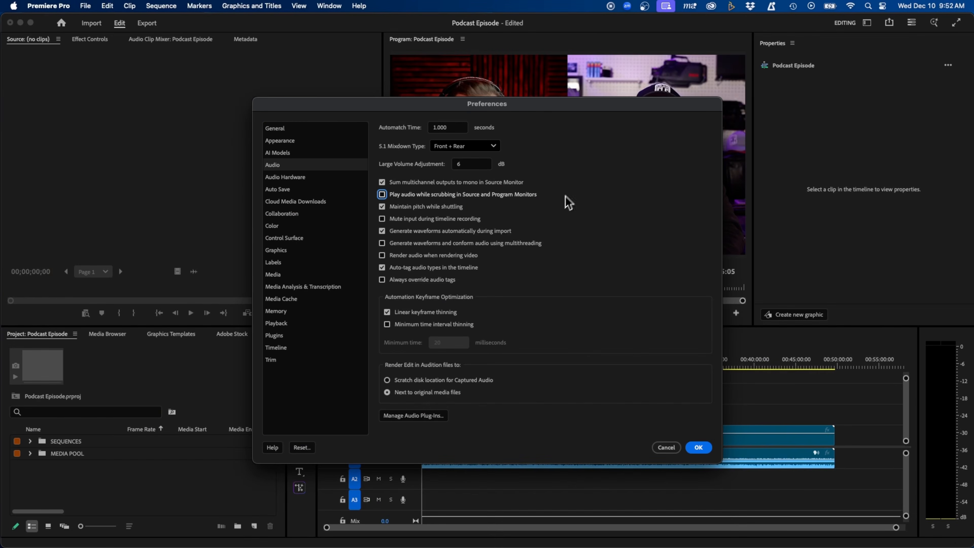
left_click(498, 196)
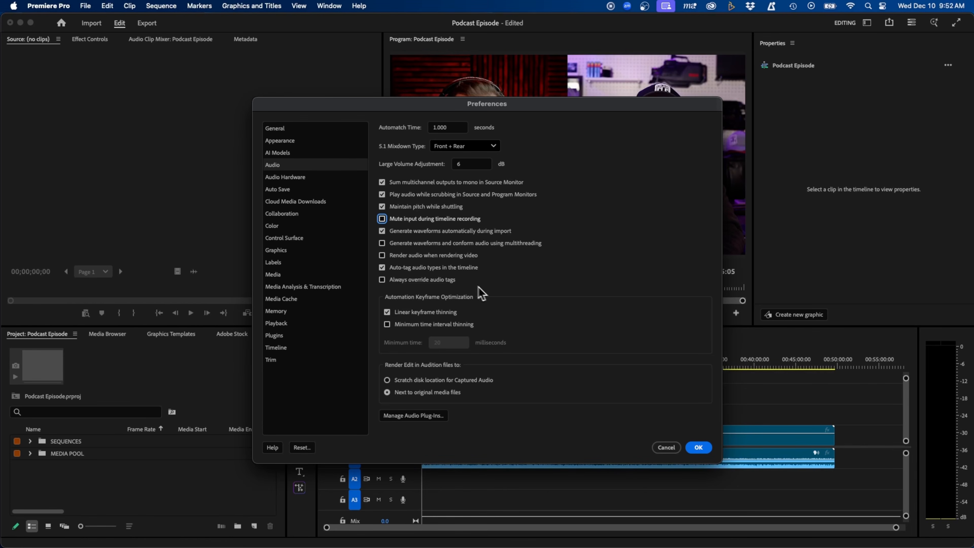
left_click(415, 267)
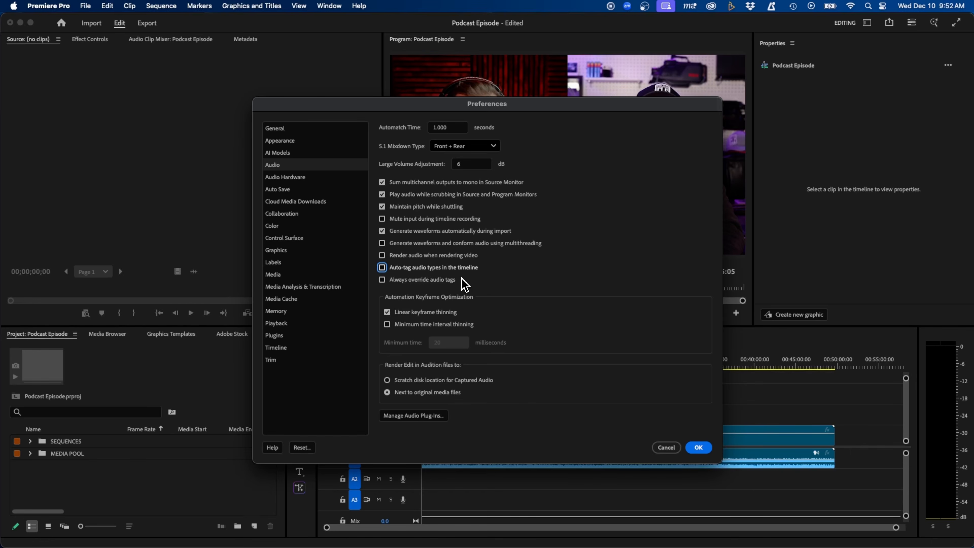
left_click(424, 268)
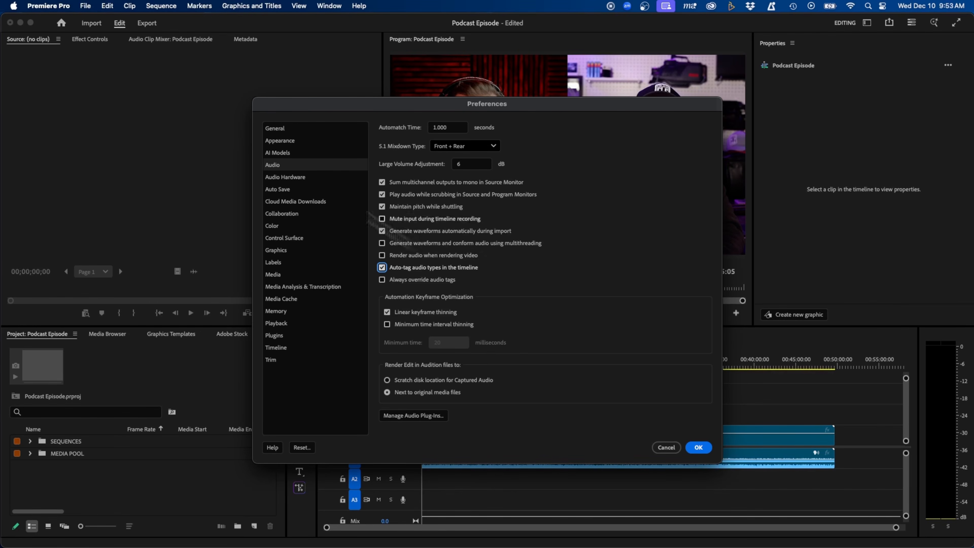
Examine the available default input and default output devices in the Audio Hardware preferences.
left_click(295, 177)
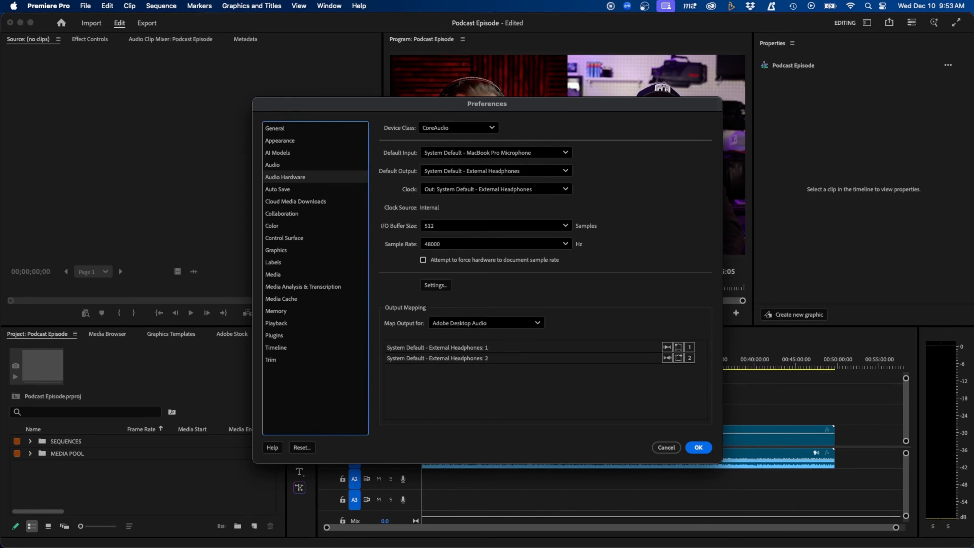
mouse_move(817, 541)
left_click(563, 153)
left_click(611, 168)
left_click(564, 171)
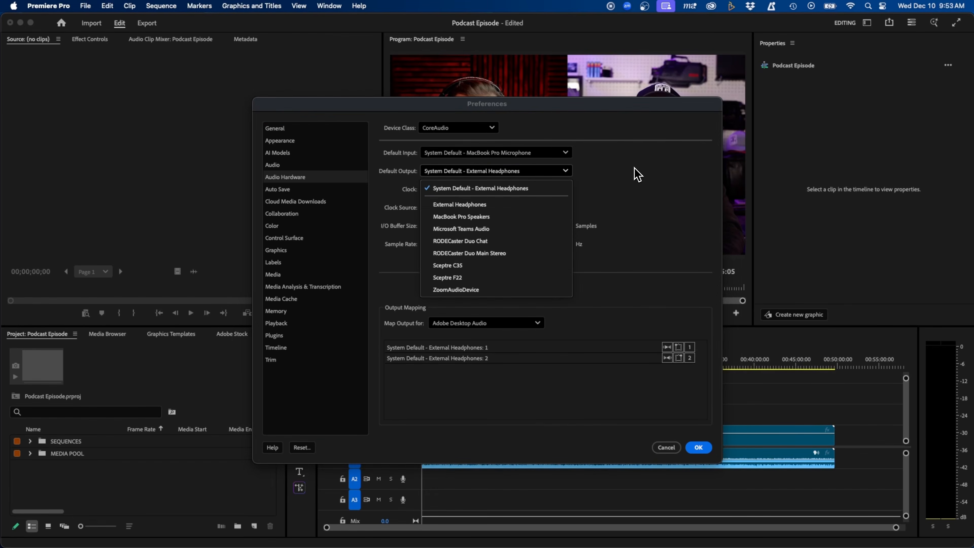
left_click(637, 175)
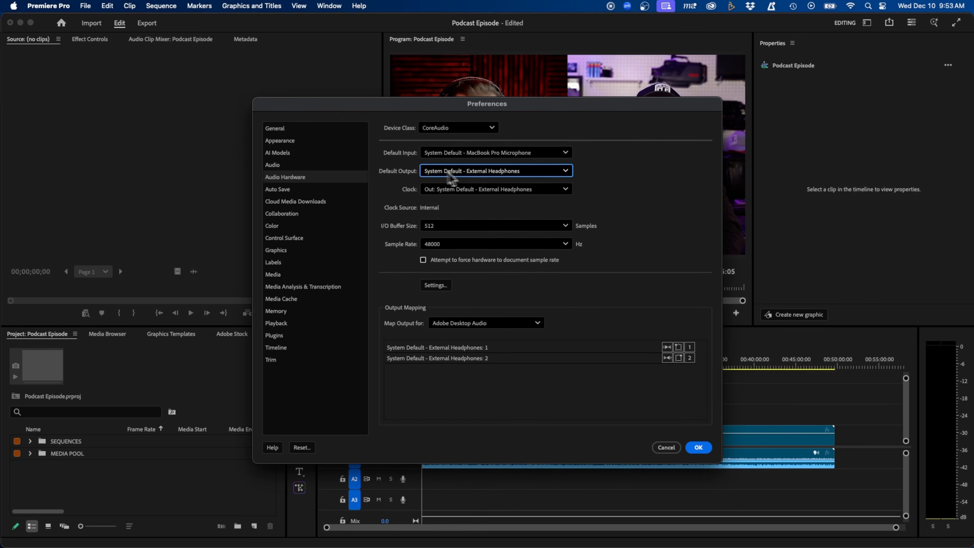
Review the automatic save interval and the maximum number of project versions in the Auto Save preferences.
left_click(303, 190)
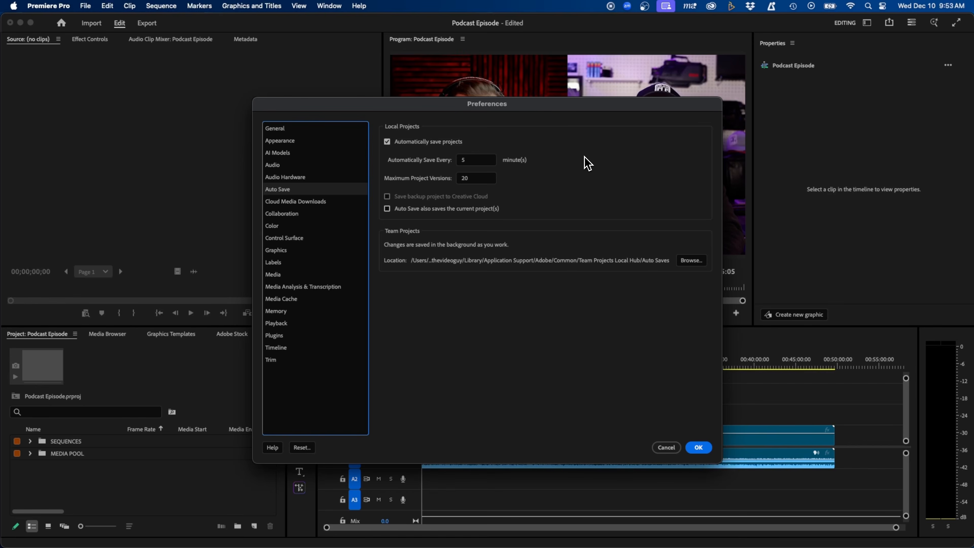
left_click(470, 159)
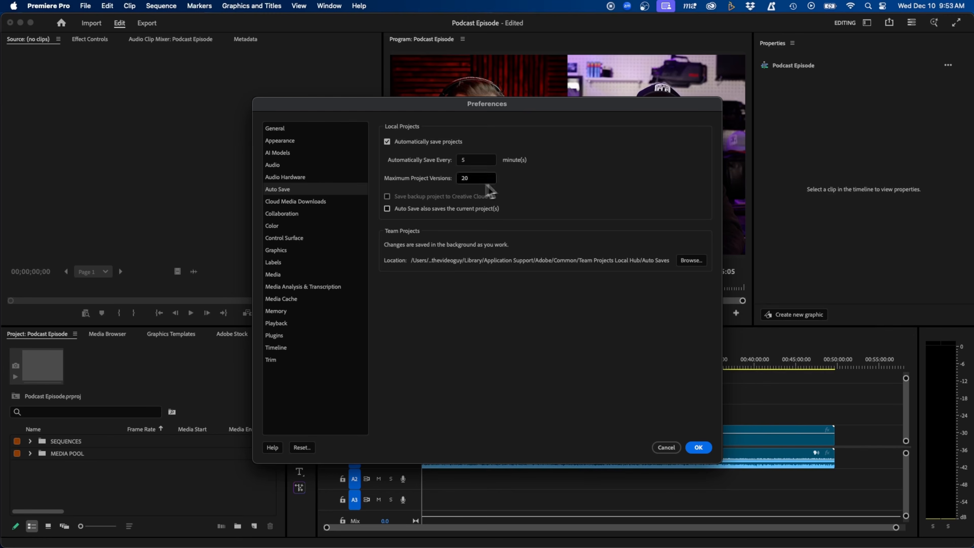
left_click(479, 178)
left_click(562, 185)
Switch to Finder, inspect the main project file and the latest backup in the Premiere Pro Auto-Save folder, and return to the preferences.
key("super+Tab")
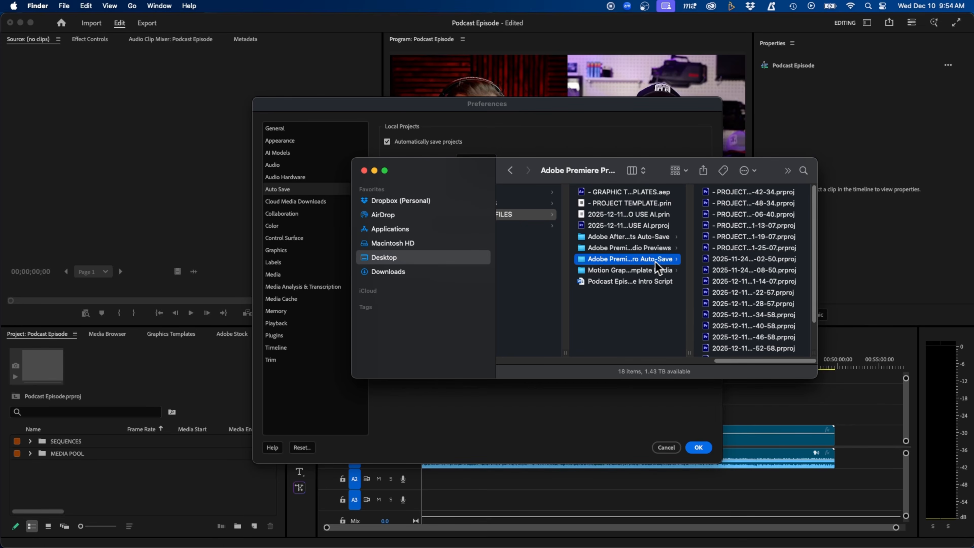
scroll(730, 266, "down", 3)
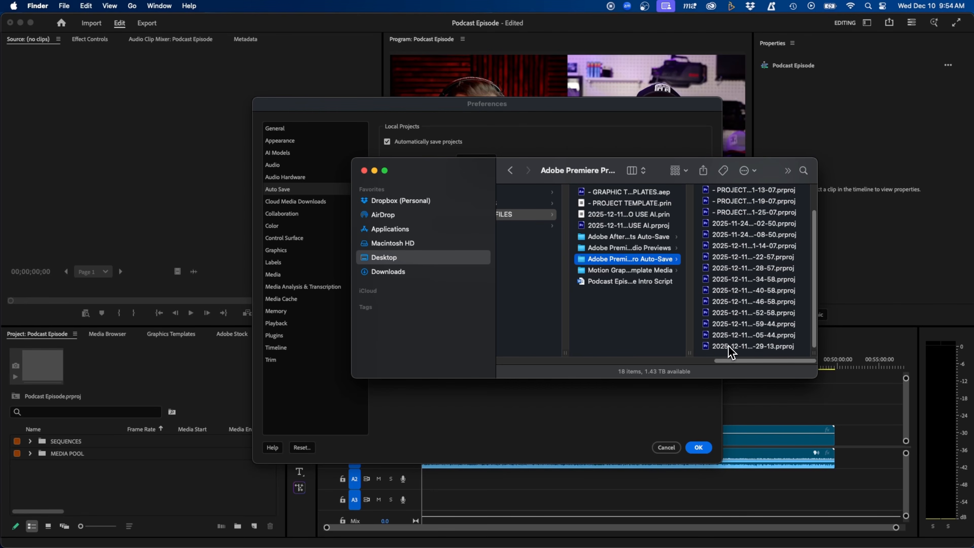
left_click(652, 226)
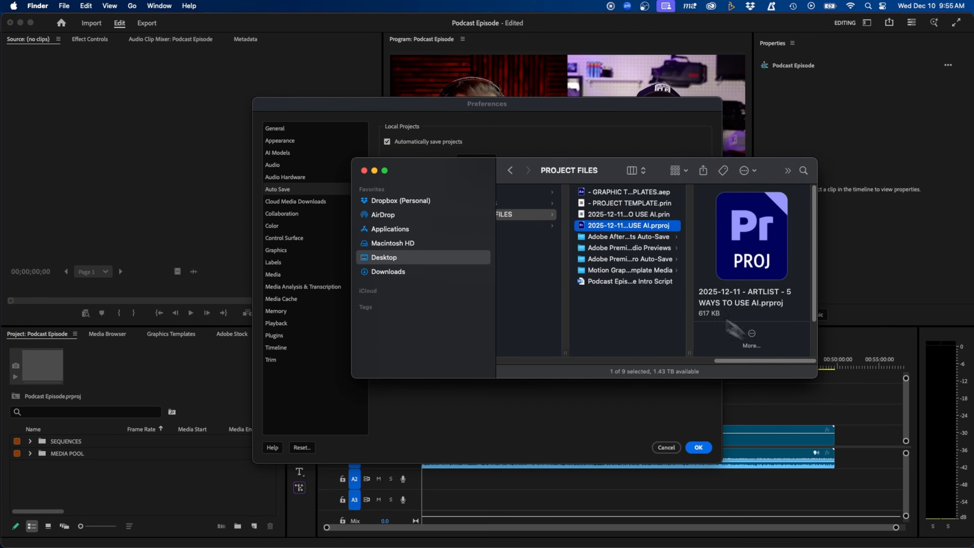
left_click(656, 258)
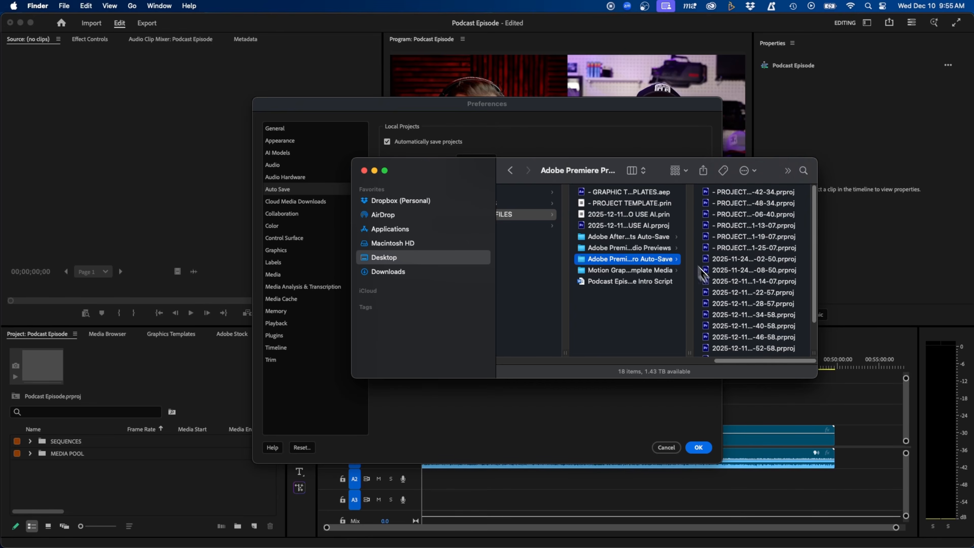
scroll(734, 322, "down", 3)
left_click(737, 355)
left_click(736, 349)
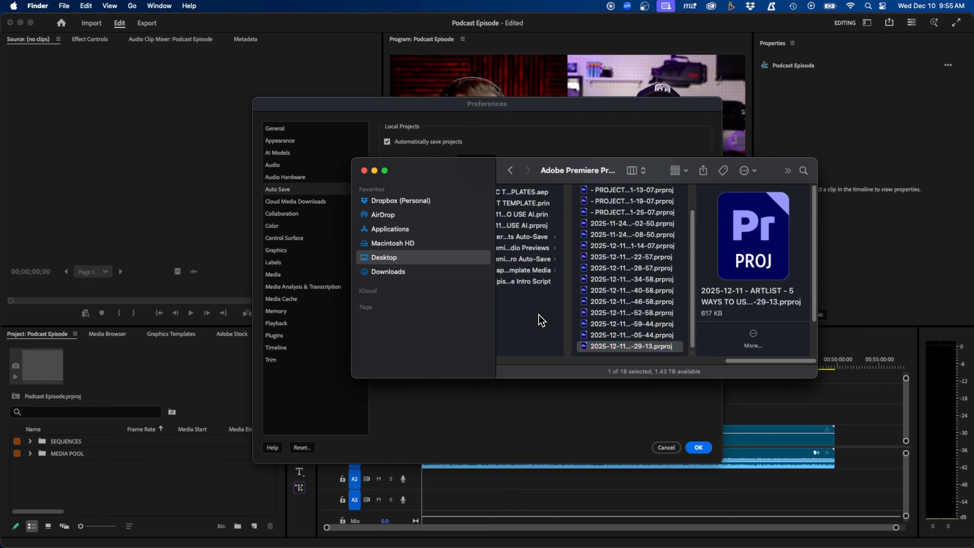
left_click(507, 392)
Review the Cloud Media Downloads, Collaboration, Color, Control Surface and Graphics preferences.
left_click(320, 202)
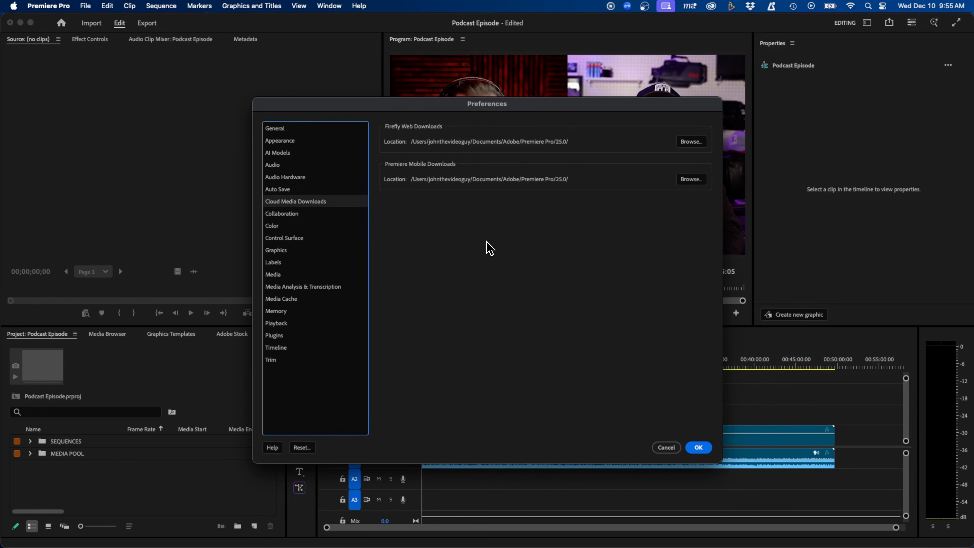
left_click(340, 215)
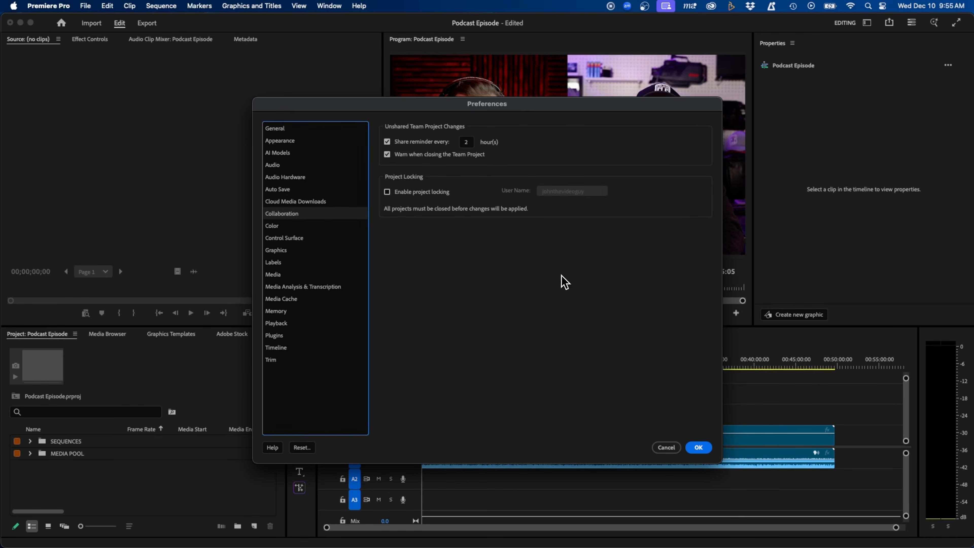
left_click(294, 226)
left_click(288, 240)
left_click(305, 251)
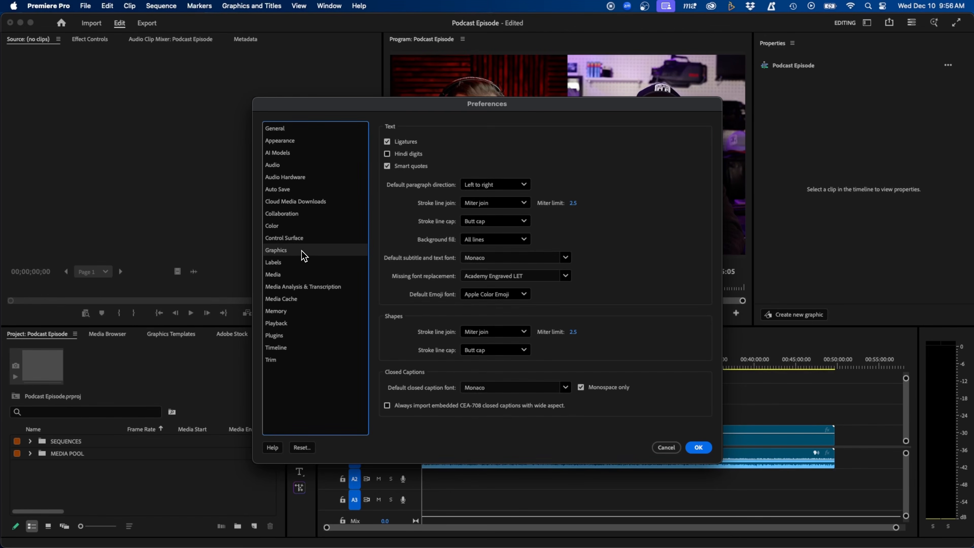
Examine the default label color choices for movie clips and the available label color presets in the Labels preferences.
left_click(302, 264)
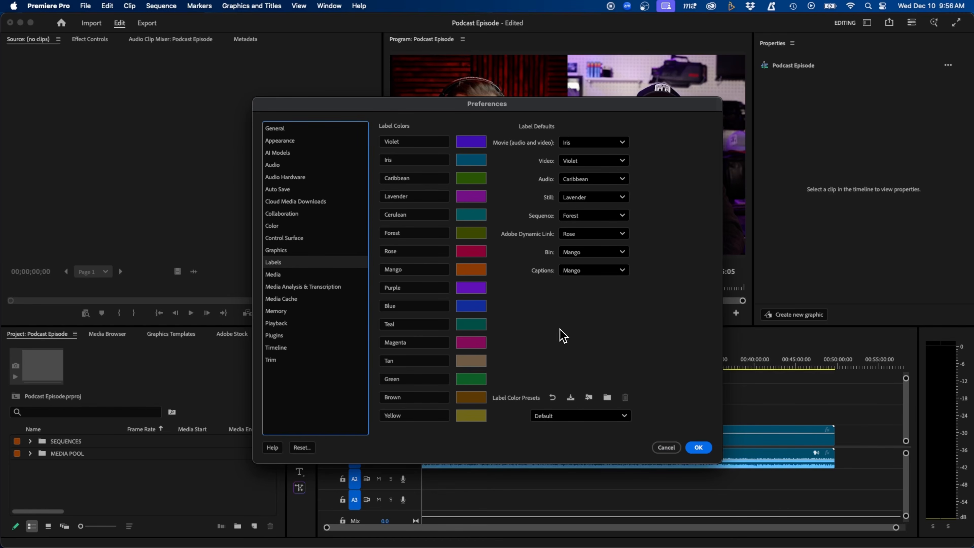
left_click(622, 143)
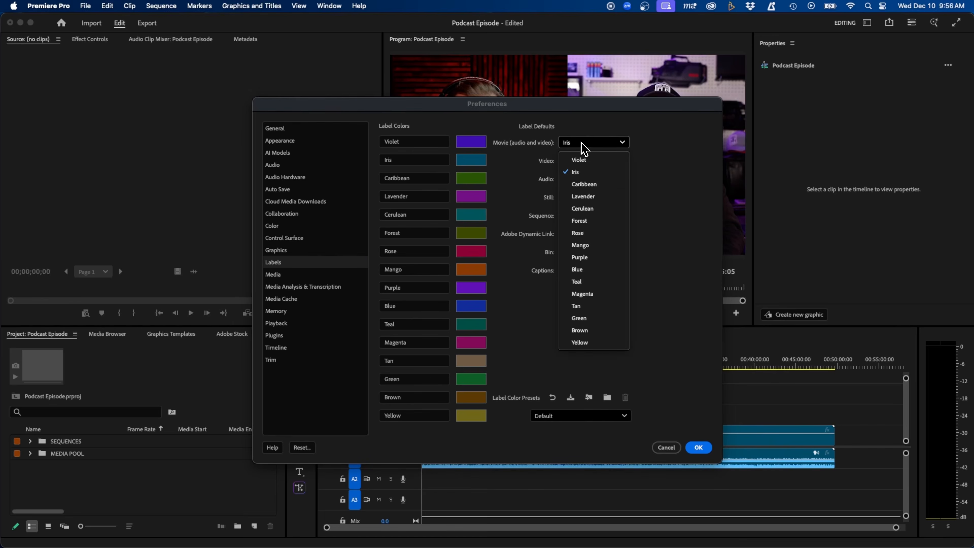
left_click(679, 241)
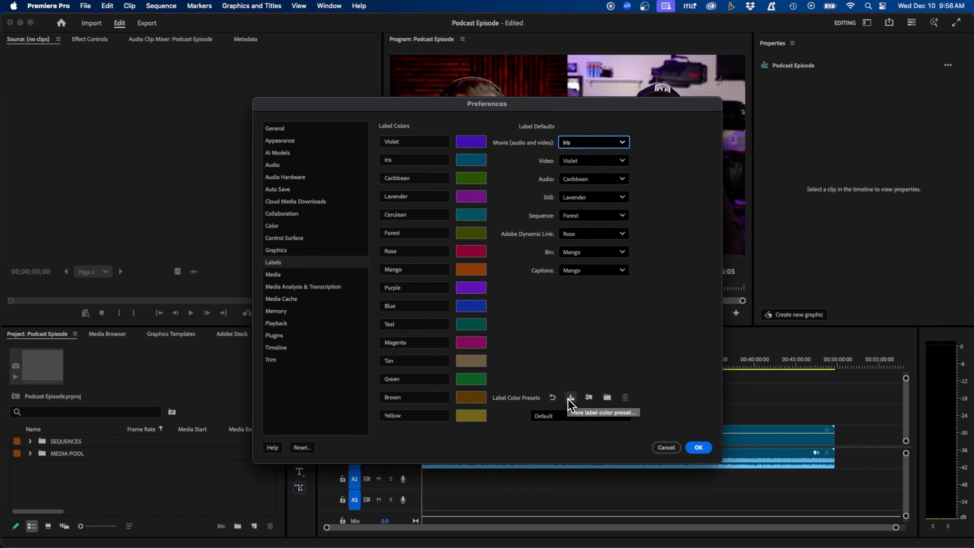
left_click(564, 416)
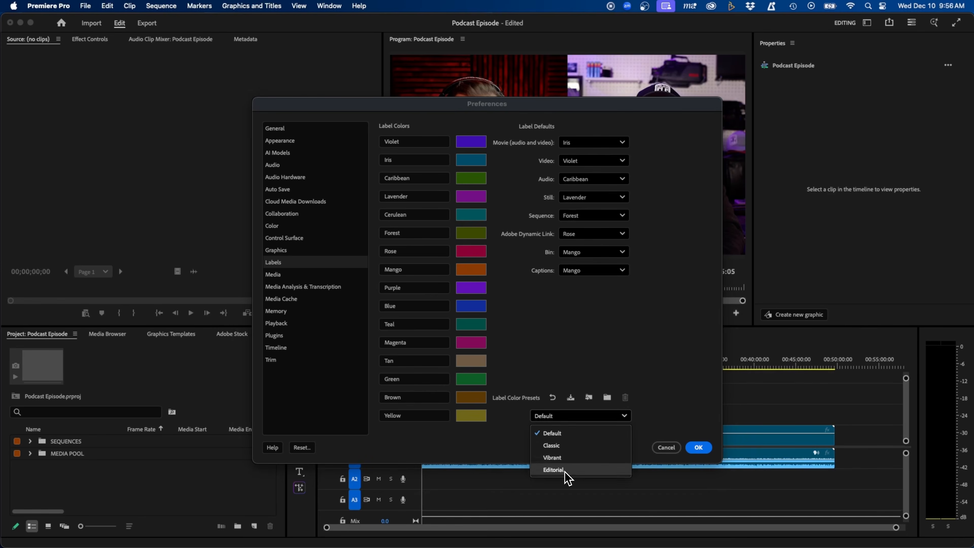
left_click(670, 413)
In the Media preferences, set the default media scaling to Fit to frame and have automatic refresh of growing files turned off.
left_click(297, 273)
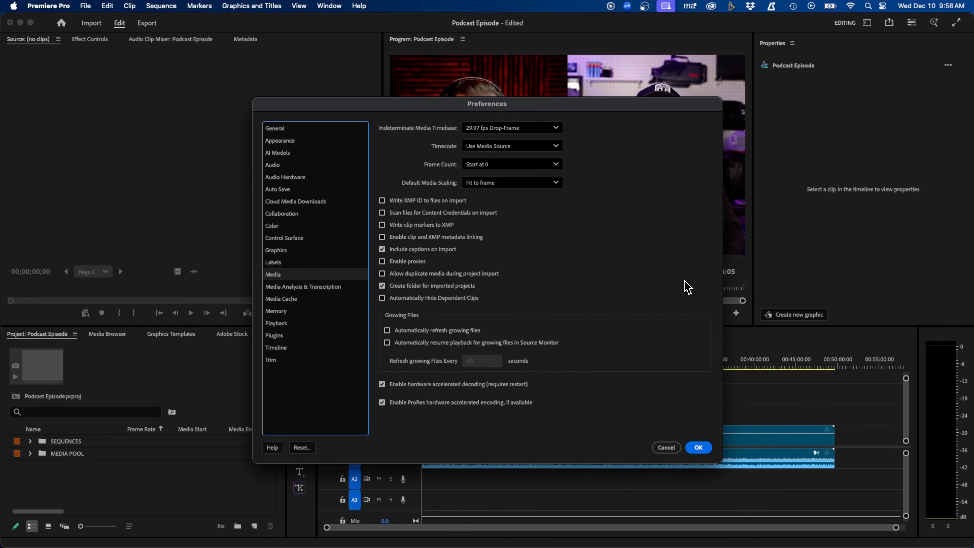
left_click(492, 183)
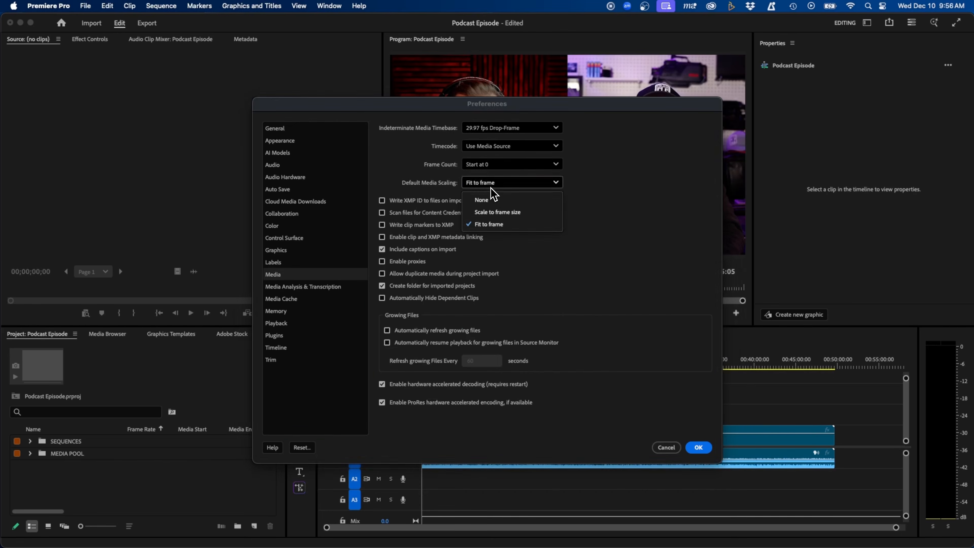
left_click(494, 225)
left_click(512, 184)
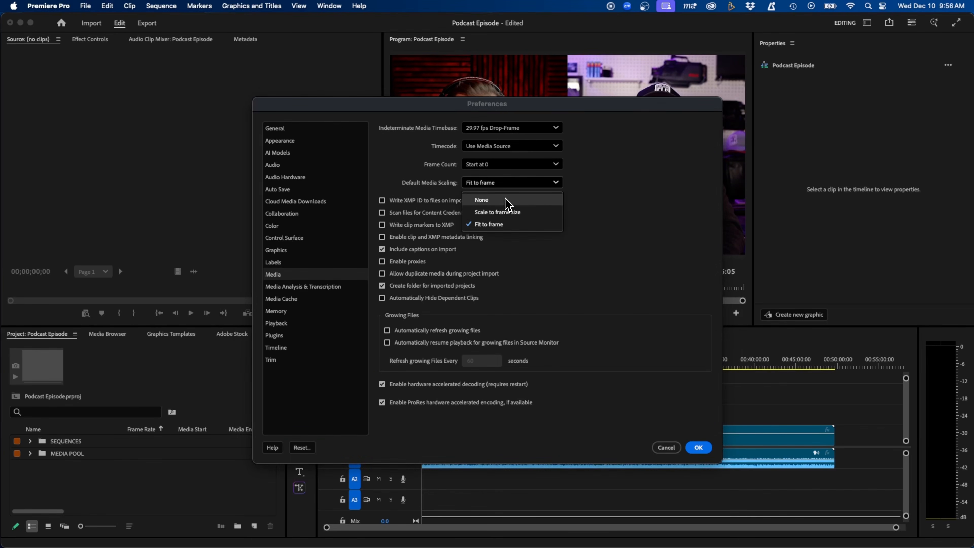
left_click(499, 226)
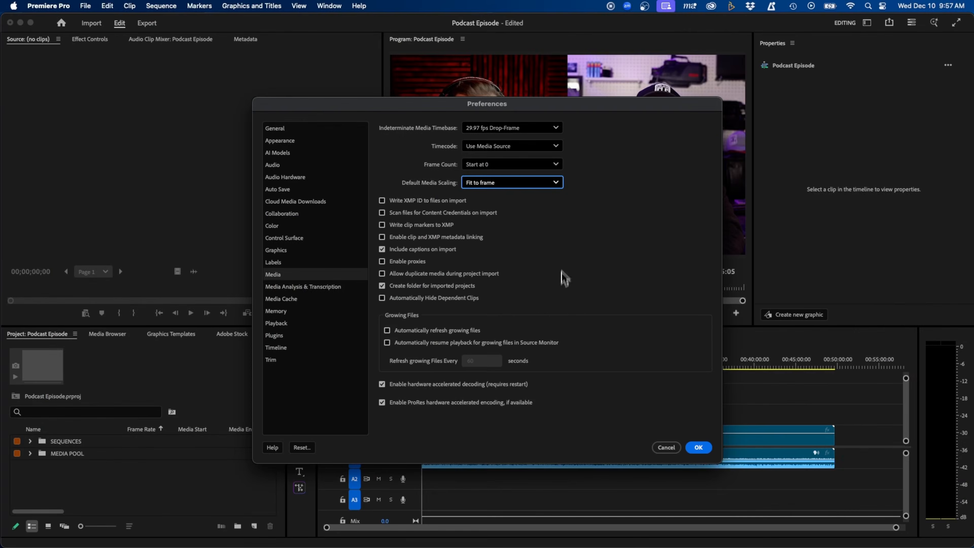
left_click(411, 331)
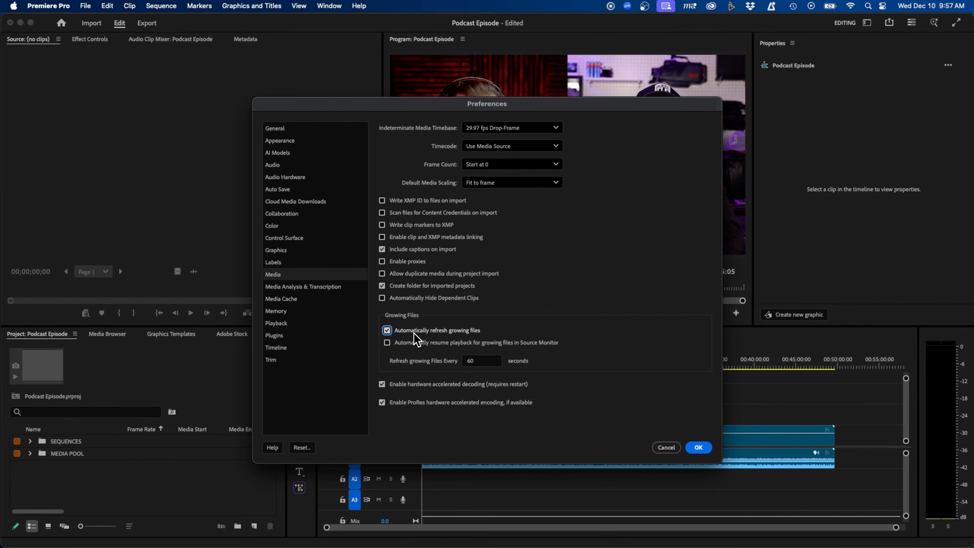
left_click(411, 331)
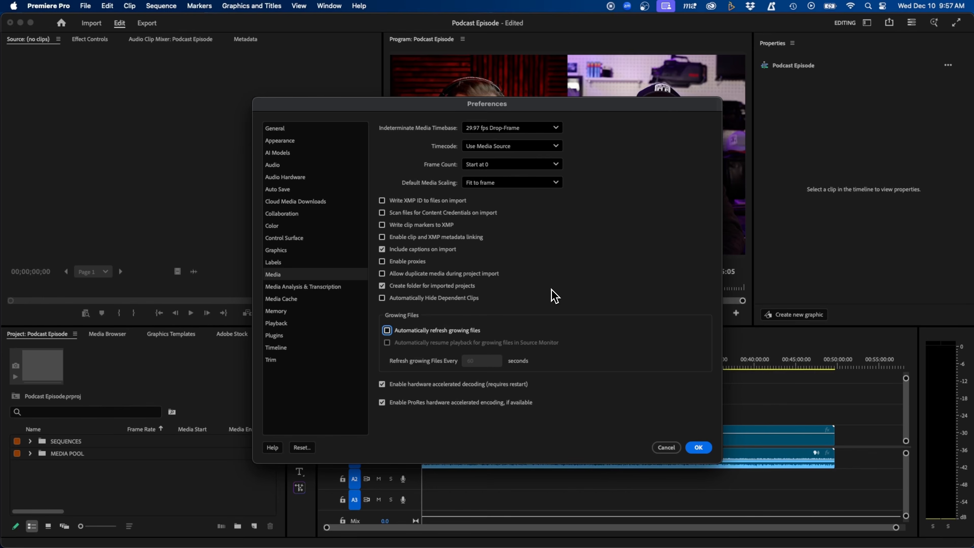
Review the Media Analysis & Transcription preferences, toggling the analysis of all imported media off and back on.
left_click(332, 287)
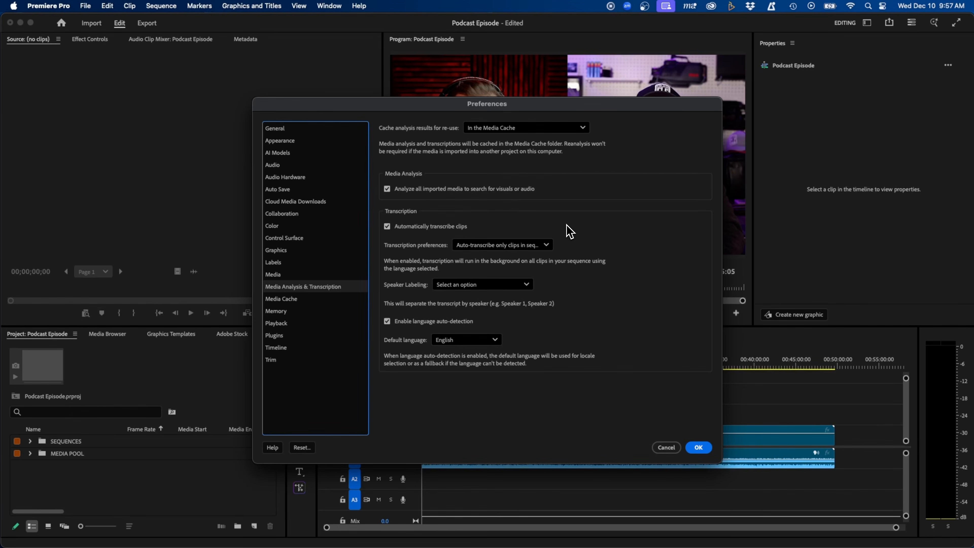
left_click(405, 190)
left_click(410, 190)
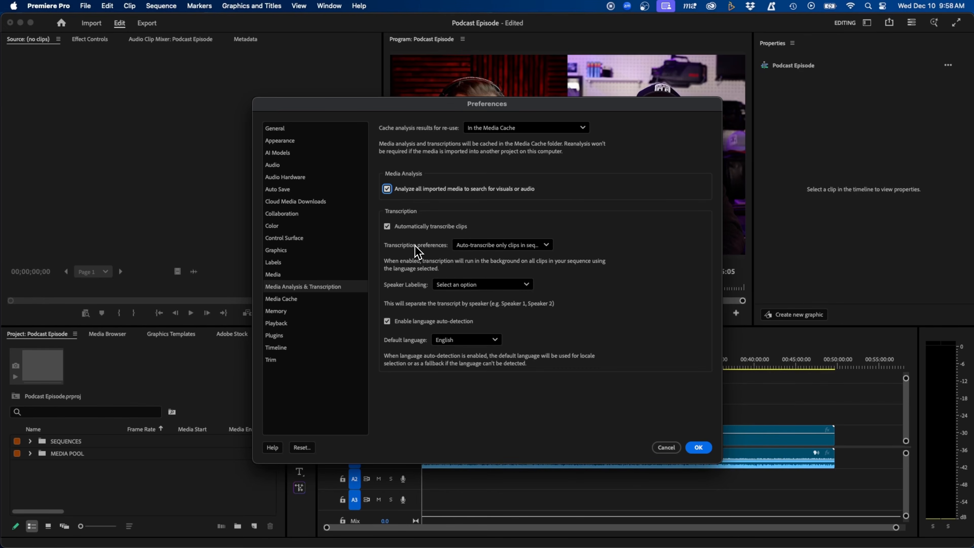
Review the Media Cache preferences and look at the folder chooser for the media cache files location without choosing a folder.
left_click(342, 299)
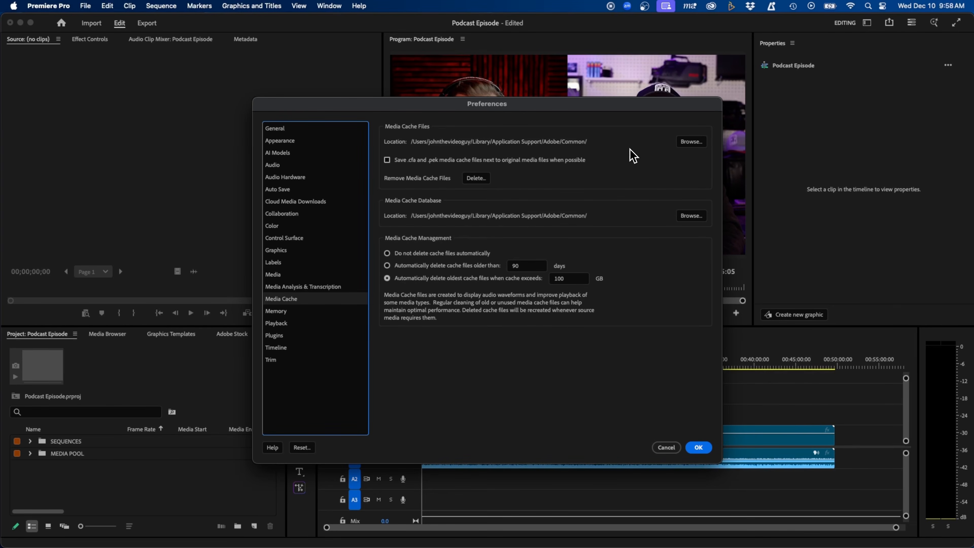
left_click(691, 142)
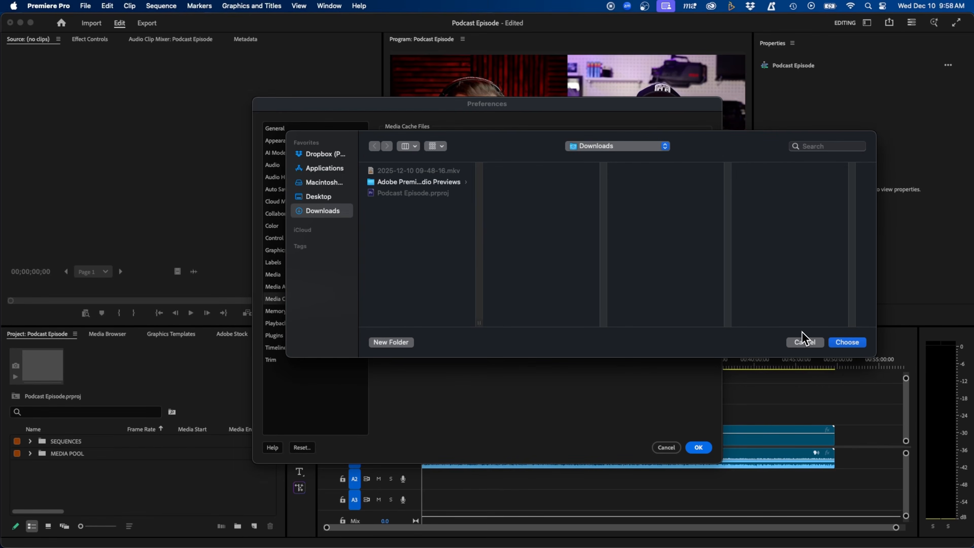
left_click(804, 341)
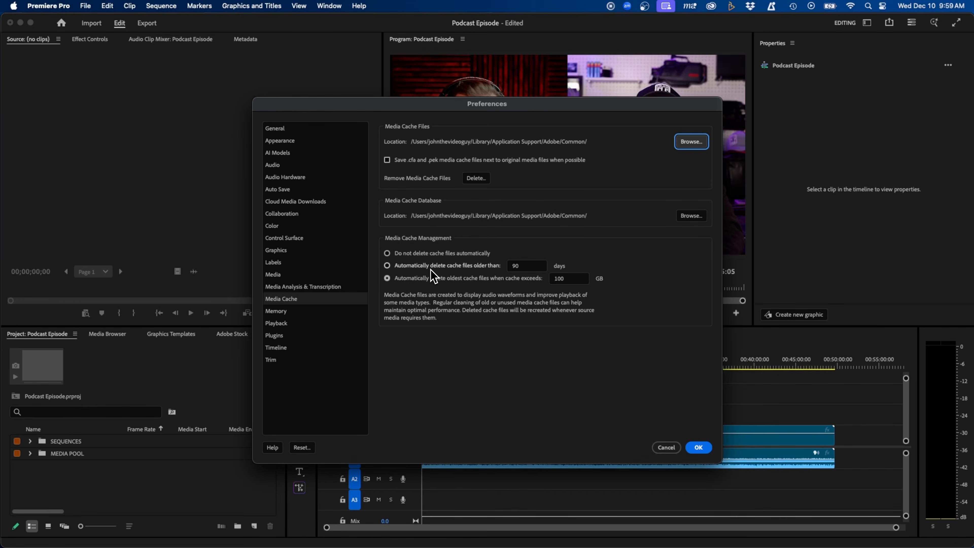
Set media cache management to automatically delete the oldest cache files when the cache exceeds 100 GB.
left_click(460, 269)
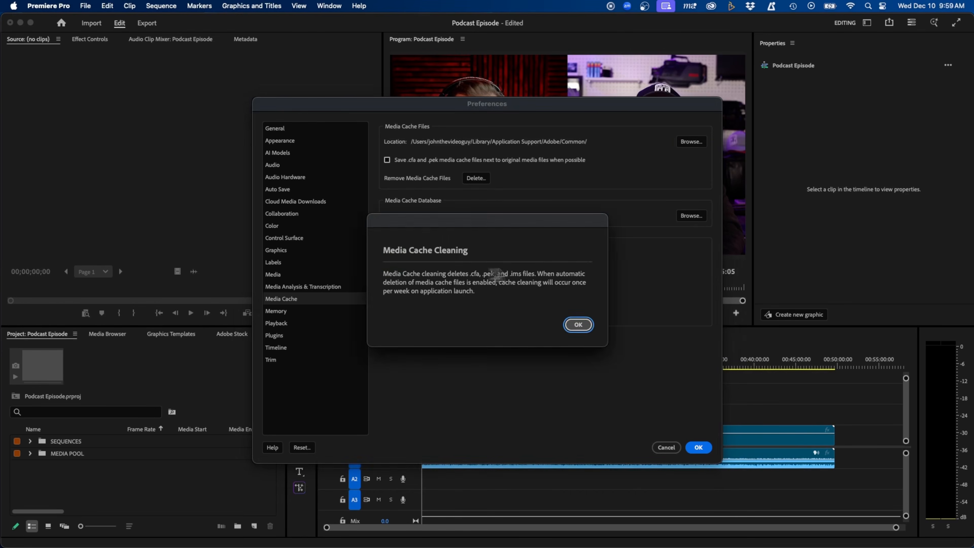
left_click(577, 323)
left_click(420, 279)
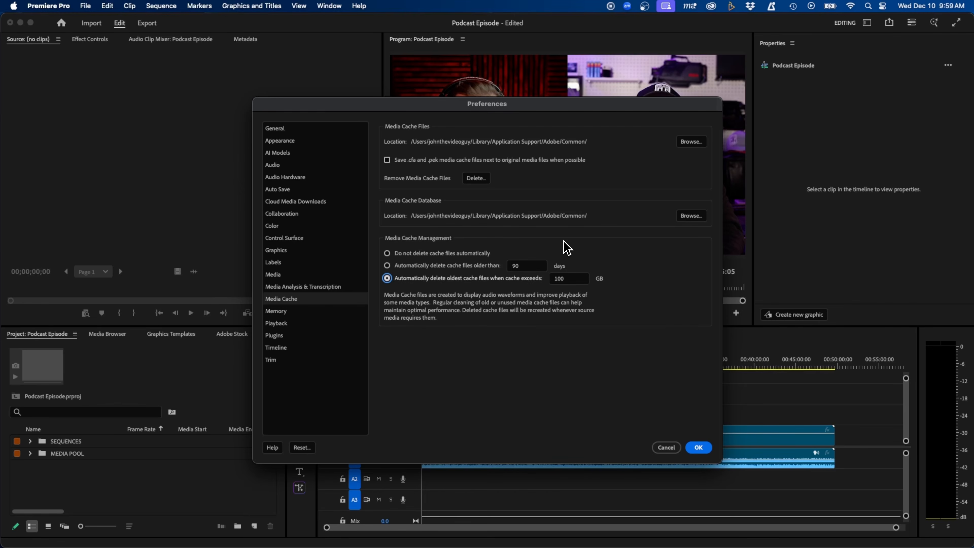
Review the amount of RAM reserved for other applications in the Memory preferences.
left_click(311, 312)
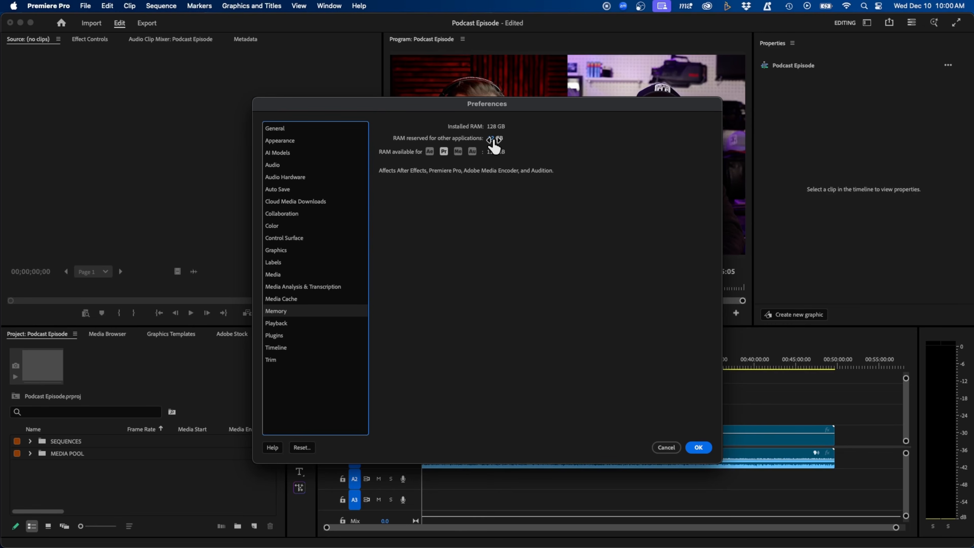
left_click(485, 138)
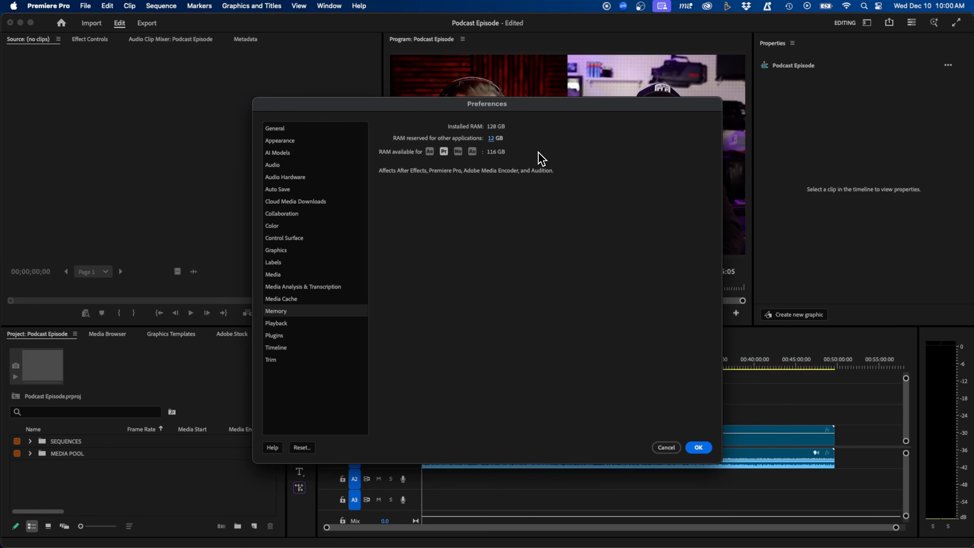
Review the Media Encoder queue pause option in the Playback preferences and the developer mode option in the Plugins preferences.
left_click(276, 324)
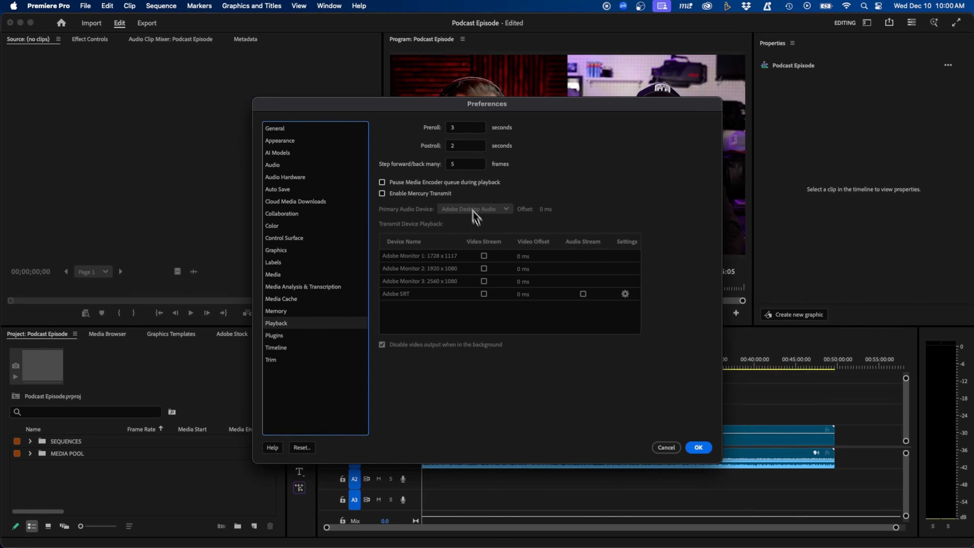
left_click(437, 184)
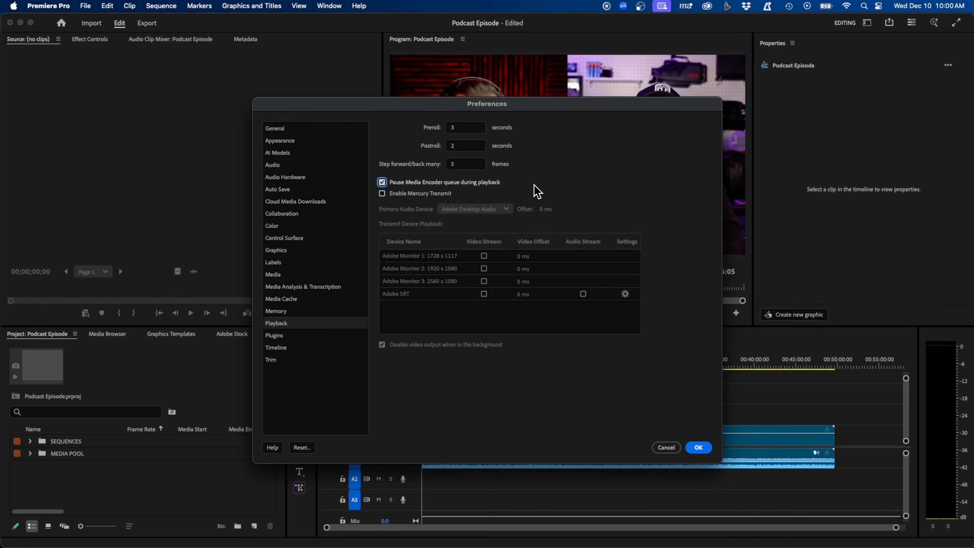
left_click(391, 183)
mouse_move(498, 538)
mouse_move(395, 545)
left_click(299, 334)
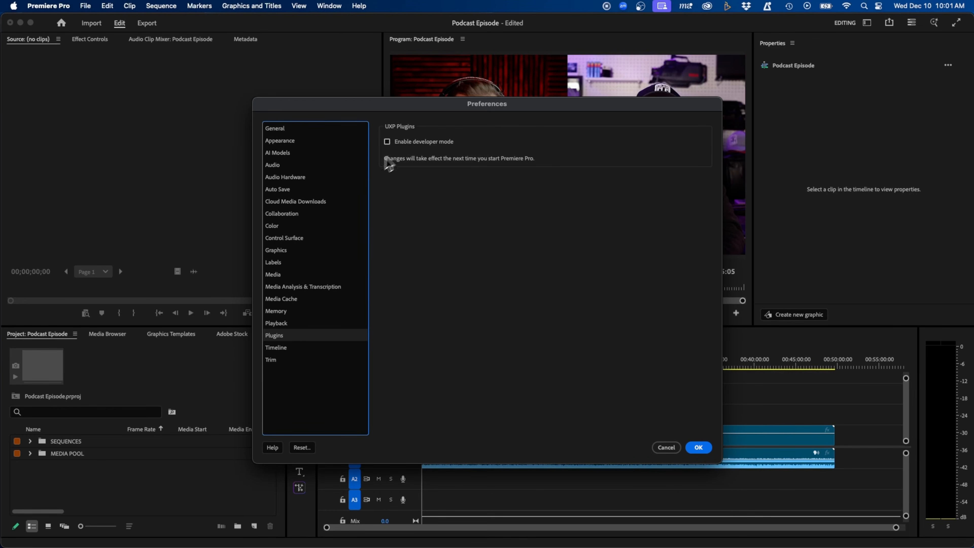
Examine the default video and audio transition durations and their units in the Timeline preferences.
left_click(286, 347)
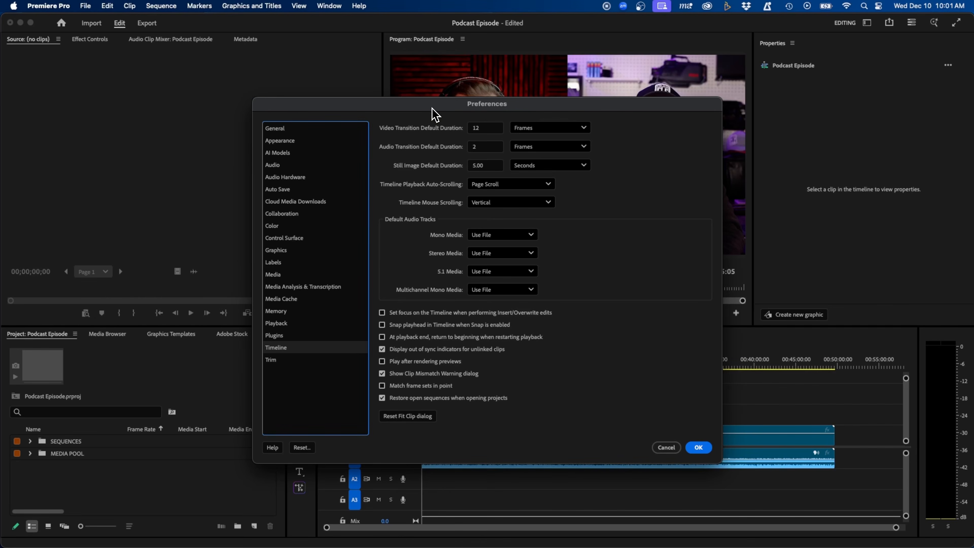
left_click(487, 127)
left_click_drag(483, 128, 431, 121)
left_click(533, 131)
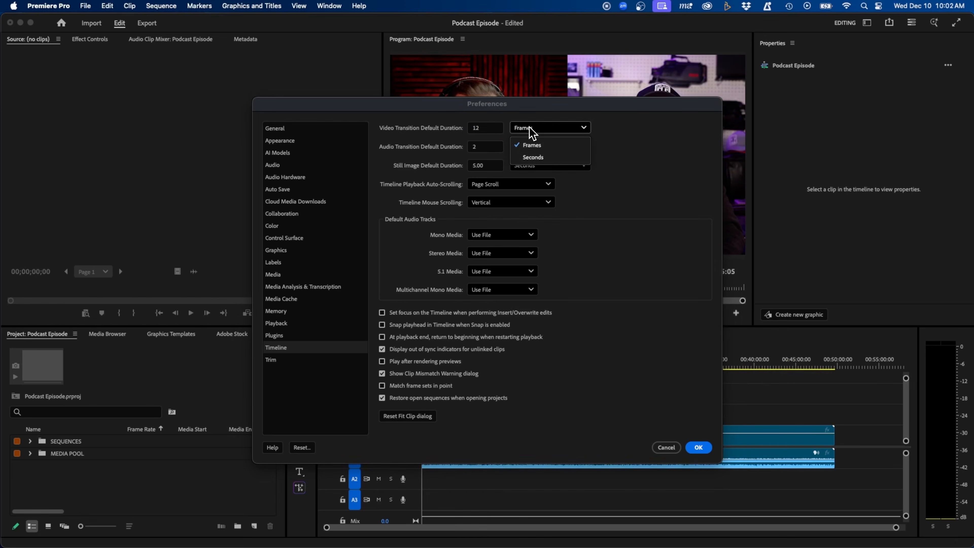
left_click(535, 134)
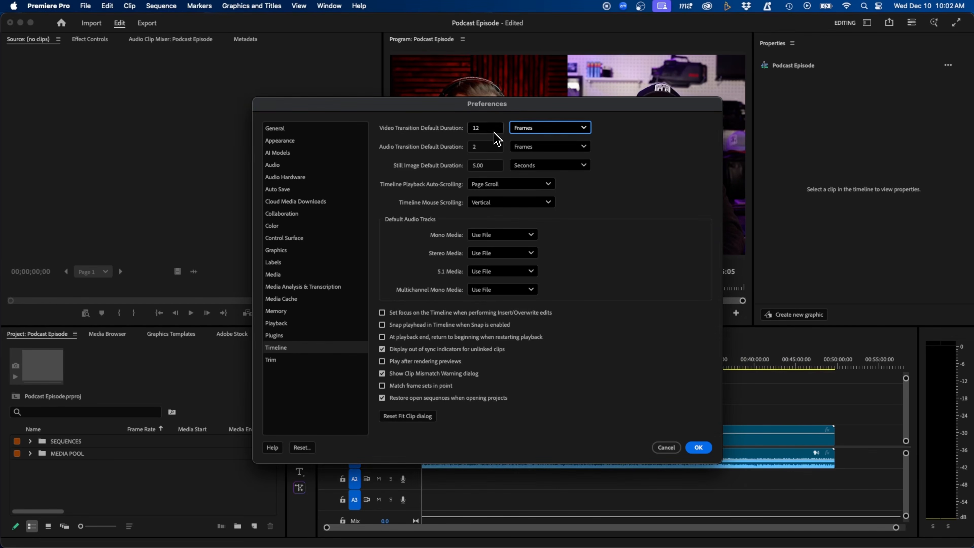
left_click(476, 146)
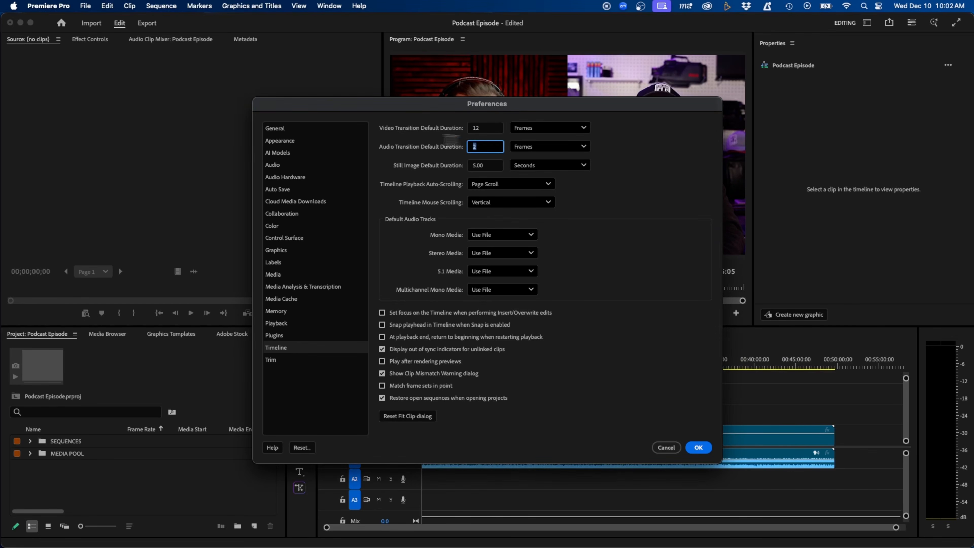
left_click(541, 147)
left_click(592, 154)
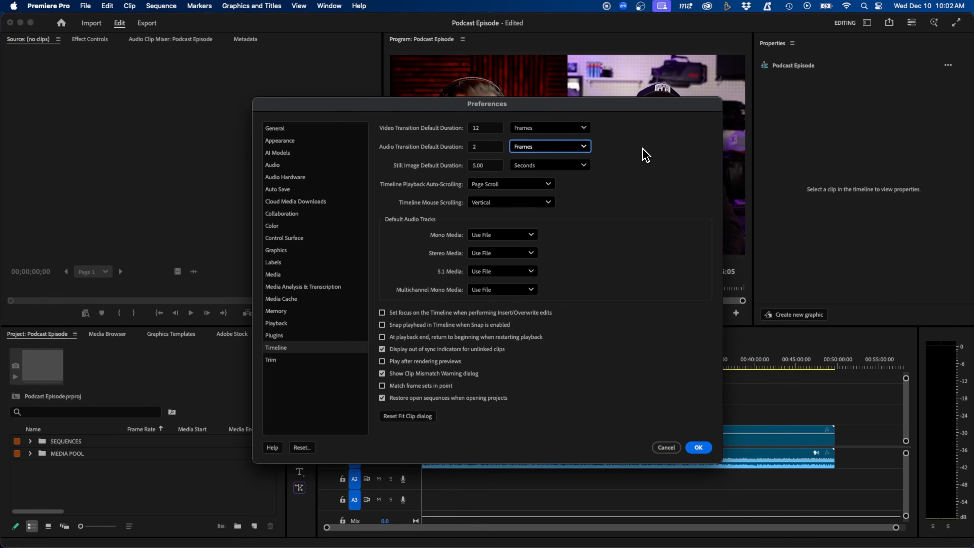
Review the still image default duration and the option to return to the beginning when restarting playback in the Timeline preferences.
left_click(490, 163)
left_click(614, 201)
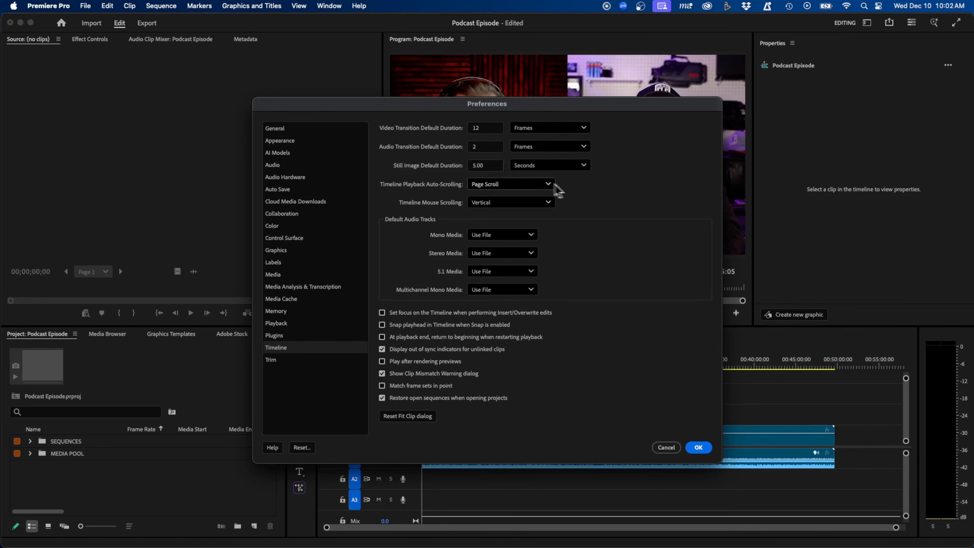
left_click(484, 165)
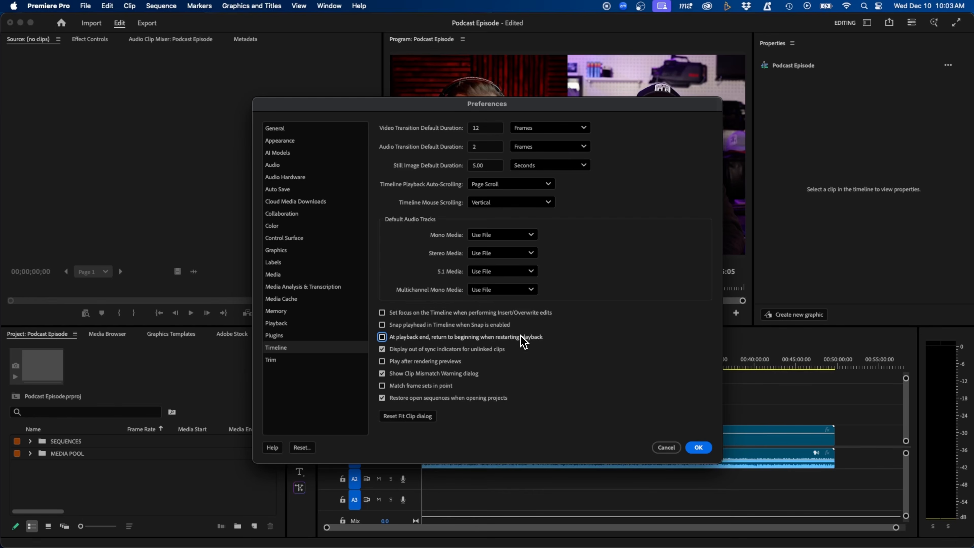
left_click(402, 338)
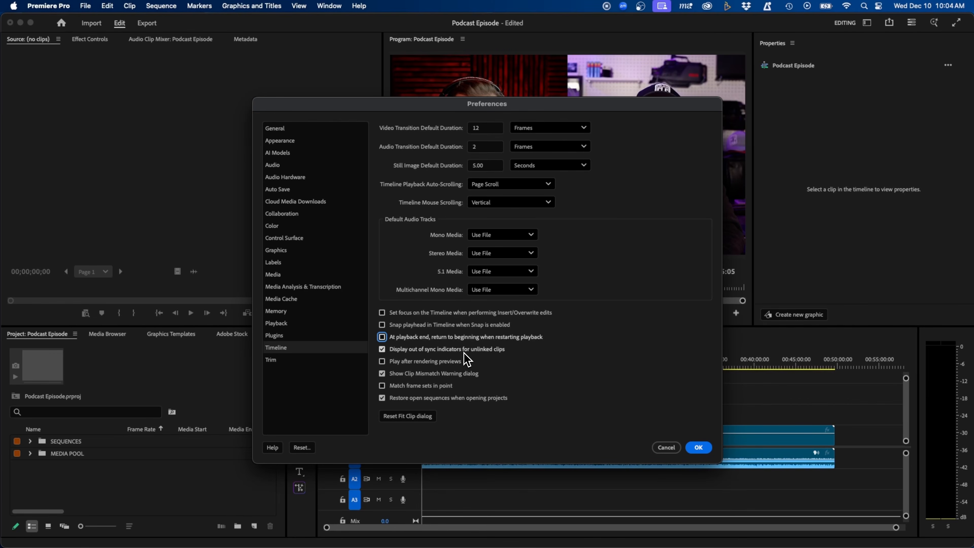
Review the Trim preferences and accept the preference settings.
left_click(310, 360)
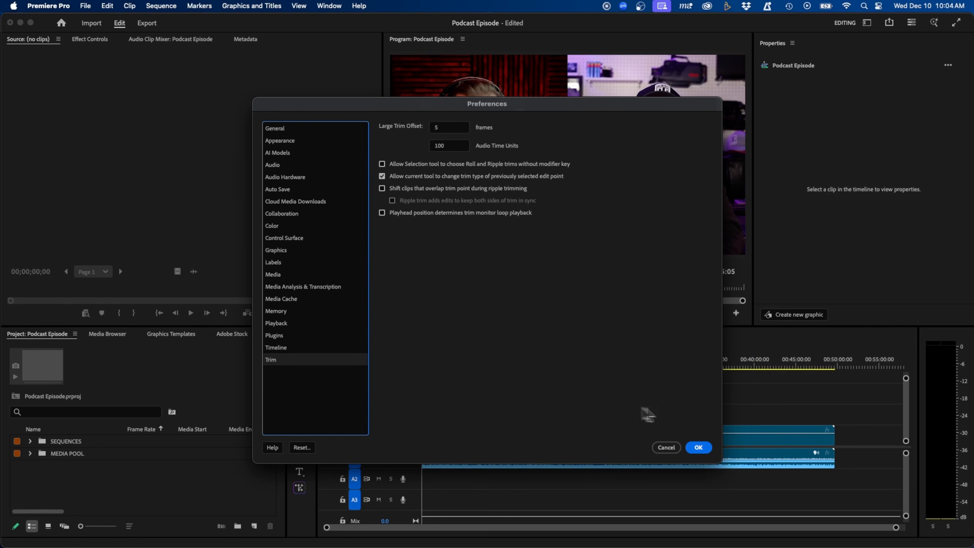
left_click(697, 448)
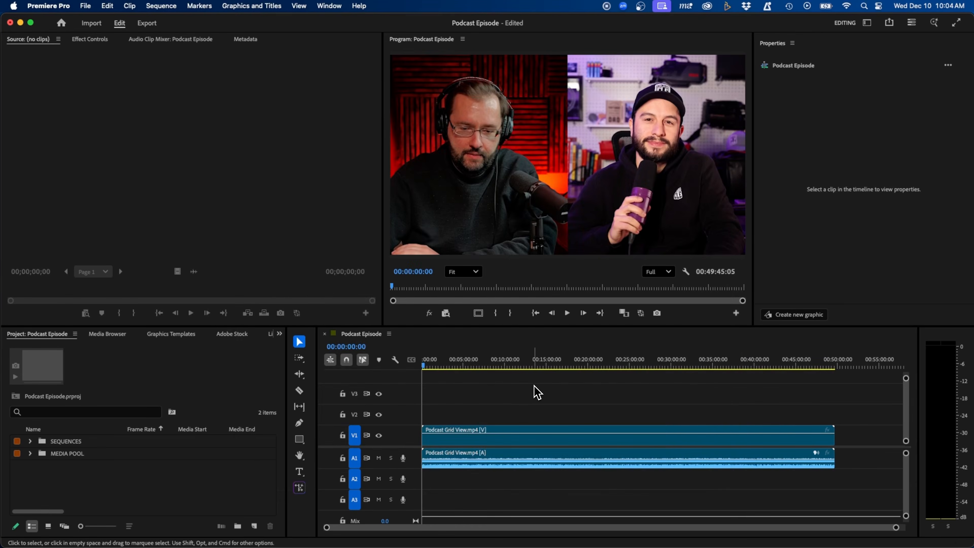